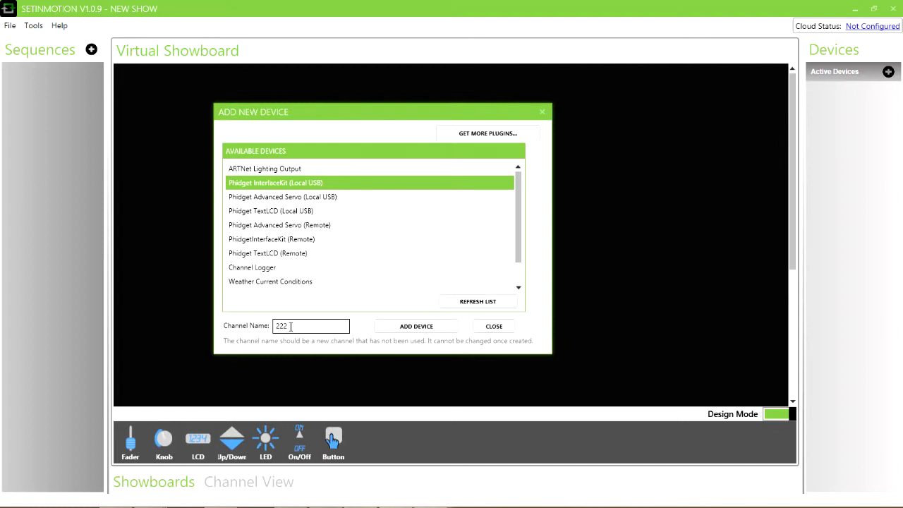
Add the Phidget InterfaceKit (Local USB) device under channel name 222 and view its channel properties
left_click(389, 327)
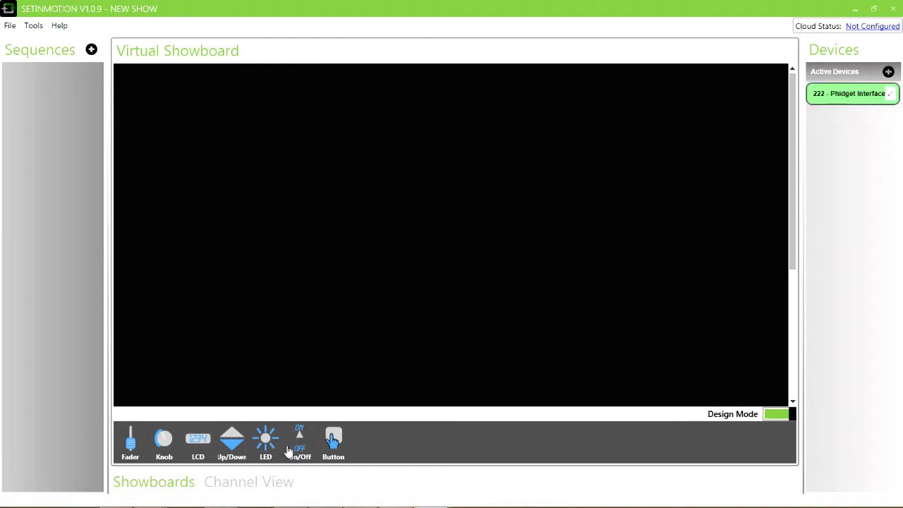
left_click(262, 483)
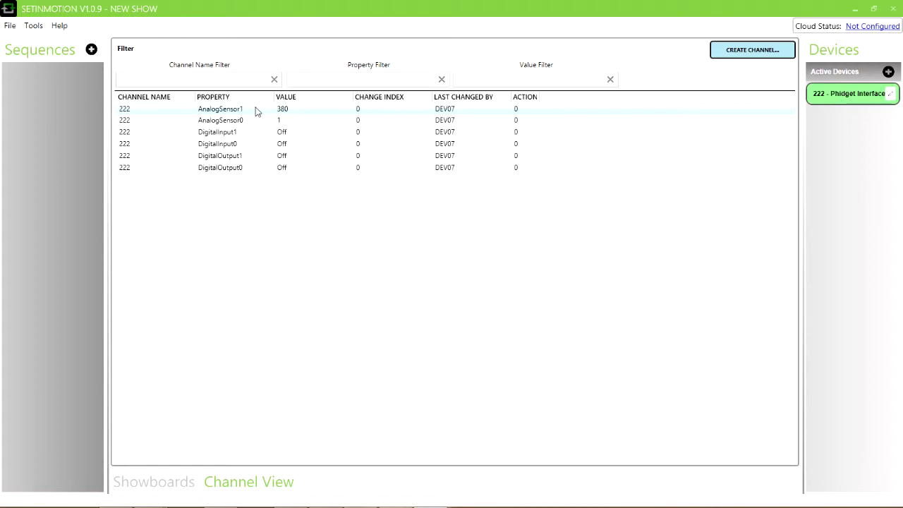
Place an LCD display on the virtual showboard, labelled RAW DATA and linked to the AnalogSensor1 property of channel 222
left_click(161, 482)
left_click_drag(198, 439, 377, 189)
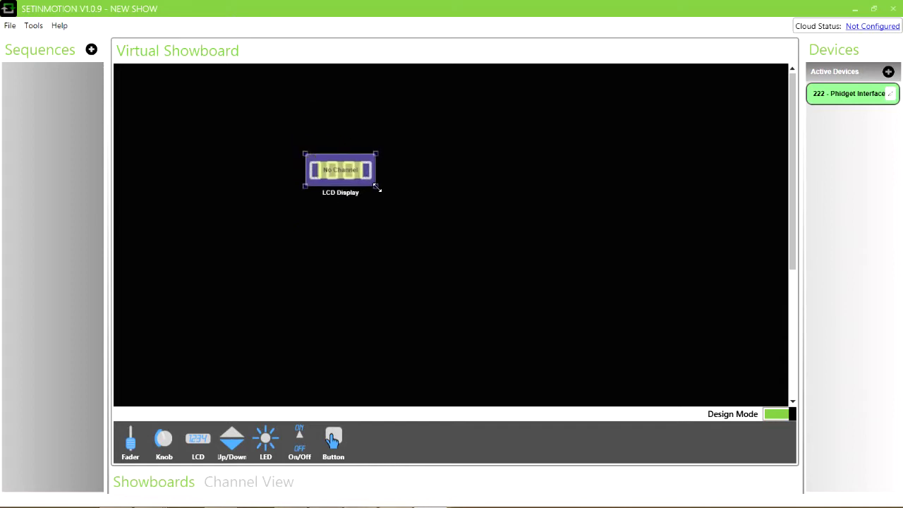
right_click(342, 171)
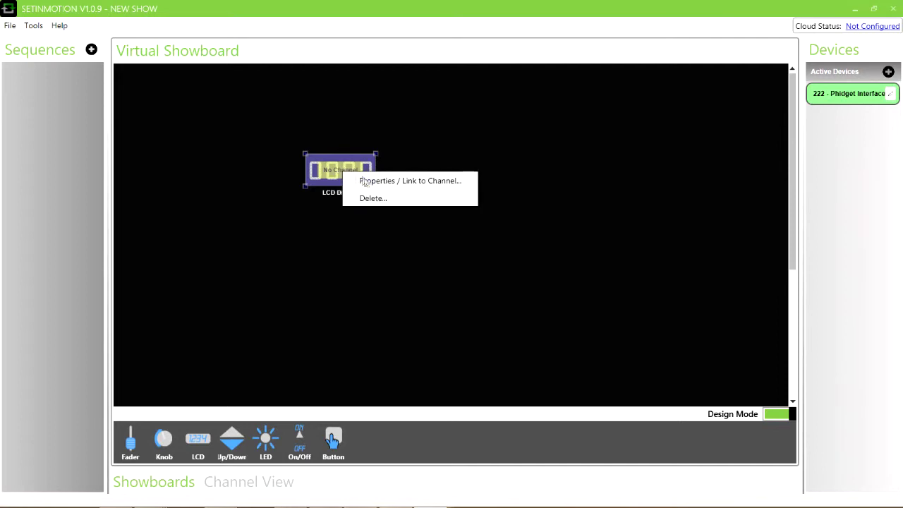
left_click(365, 181)
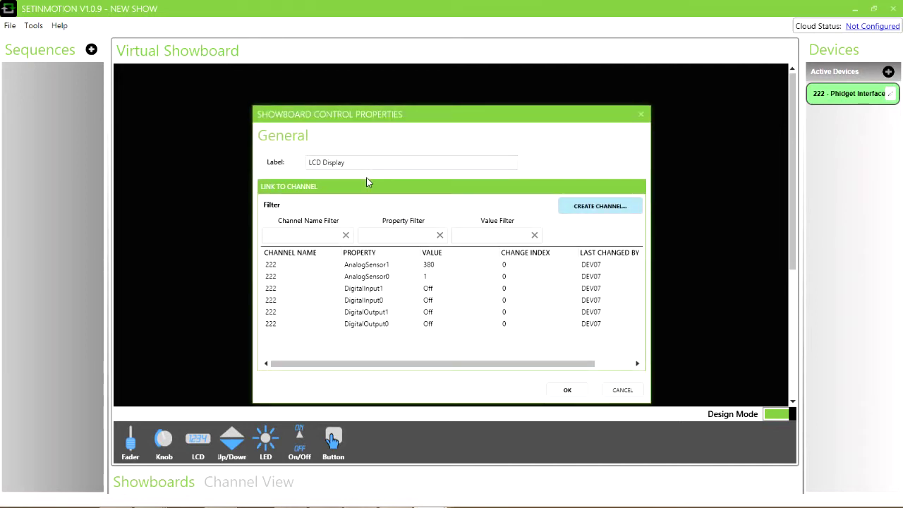
left_click(359, 163)
left_click_drag(358, 163, 276, 163)
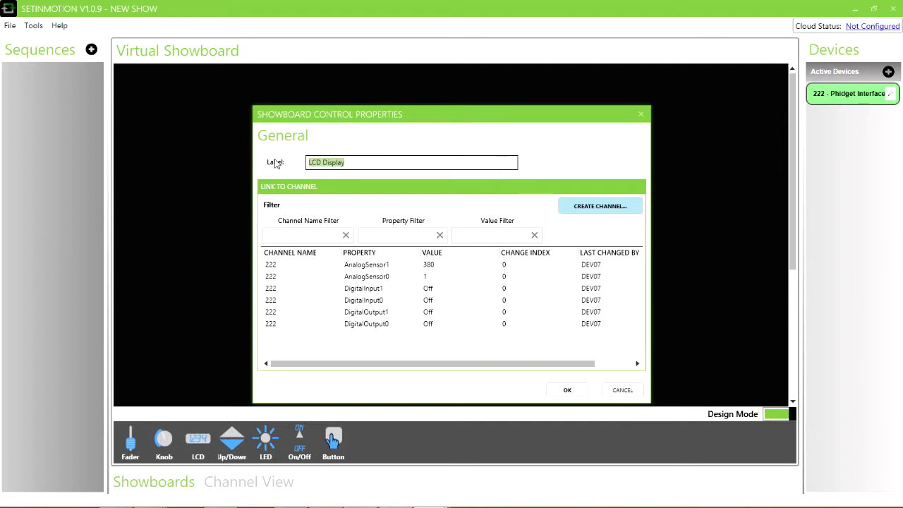
type("RAW DATA")
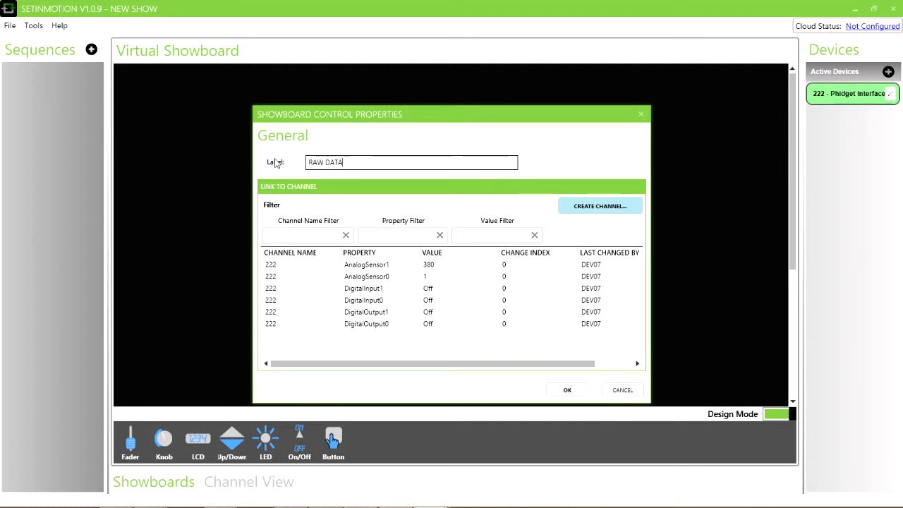
left_click(355, 266)
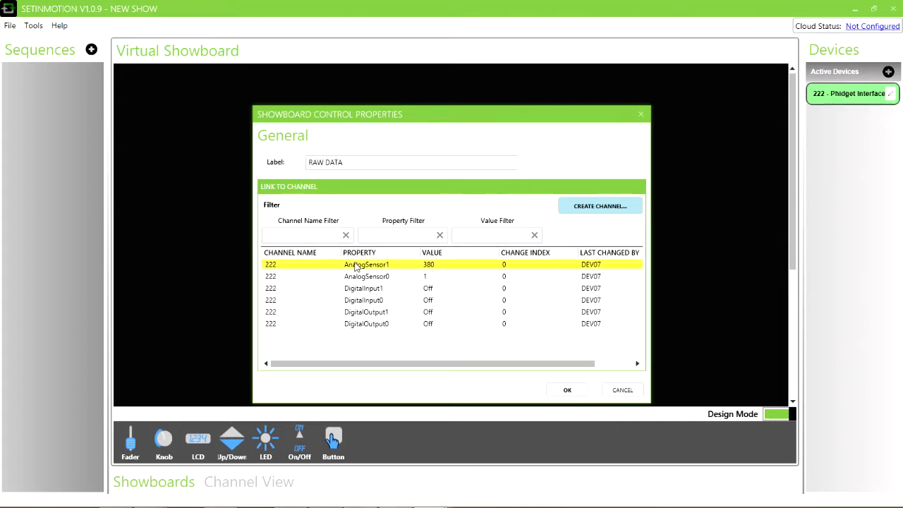
left_click(568, 390)
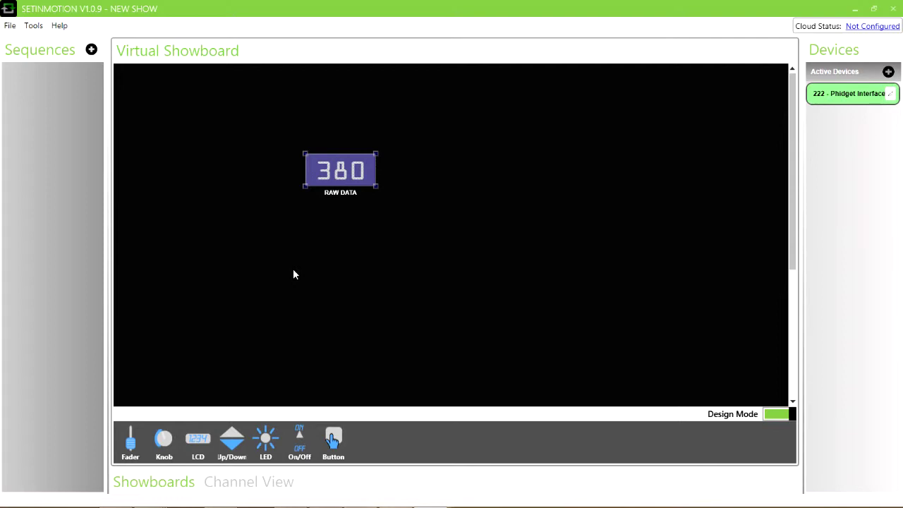
Add a new value-change action to the AnalogSensor1 property of channel 222
left_click(258, 484)
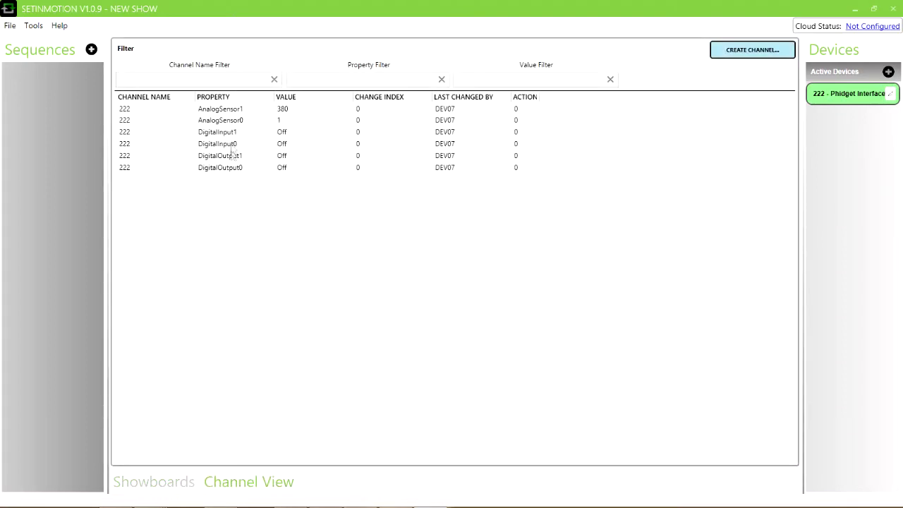
double_click(234, 114)
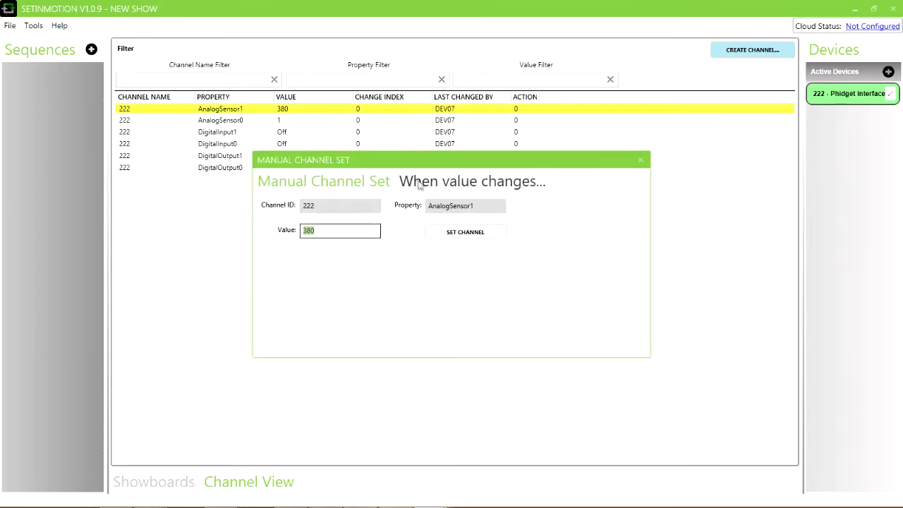
left_click(419, 183)
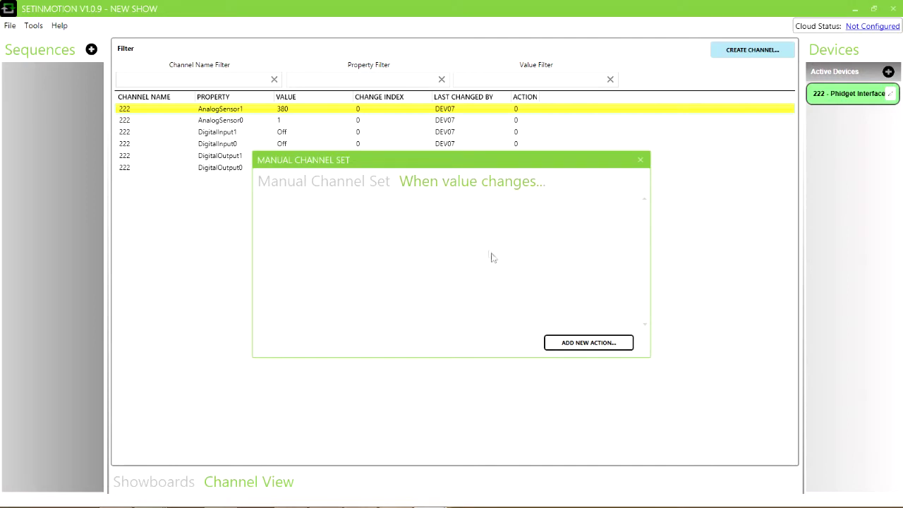
left_click(567, 343)
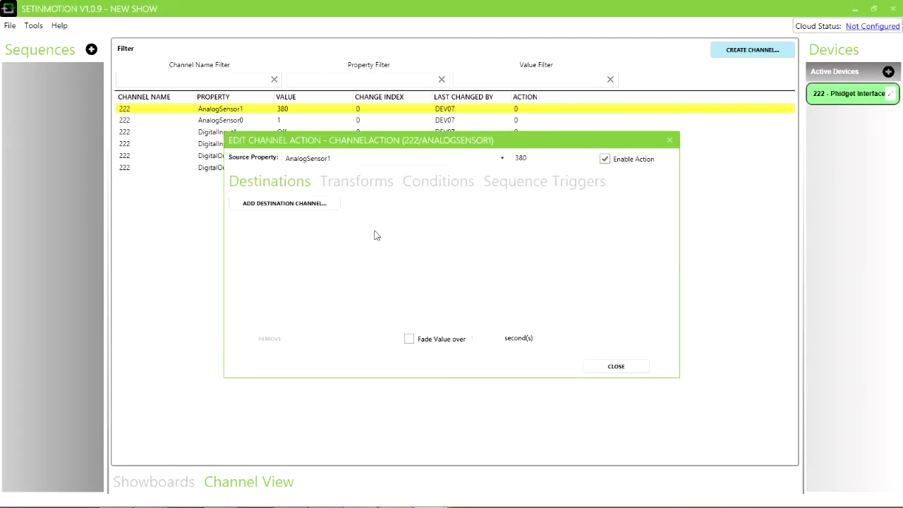
Create a channel named CELSIUS with the property Value and set it as the action's destination
left_click(308, 204)
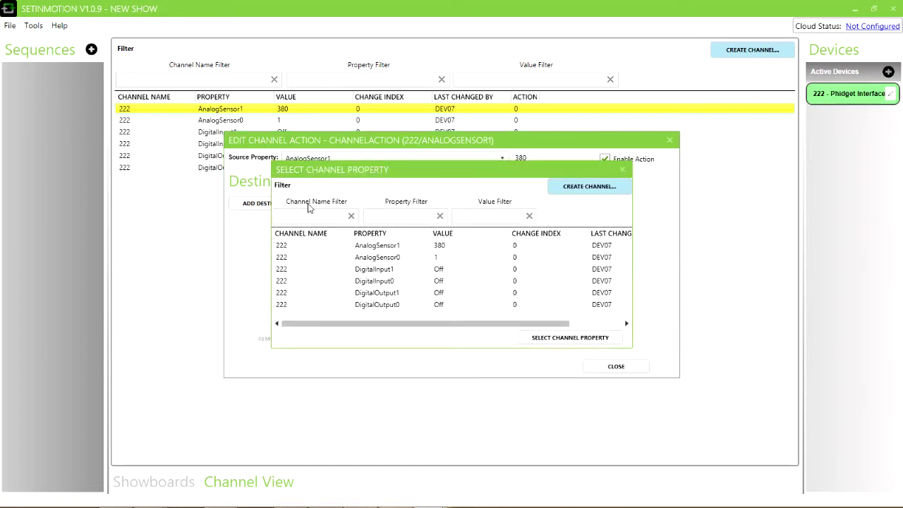
left_click(572, 189)
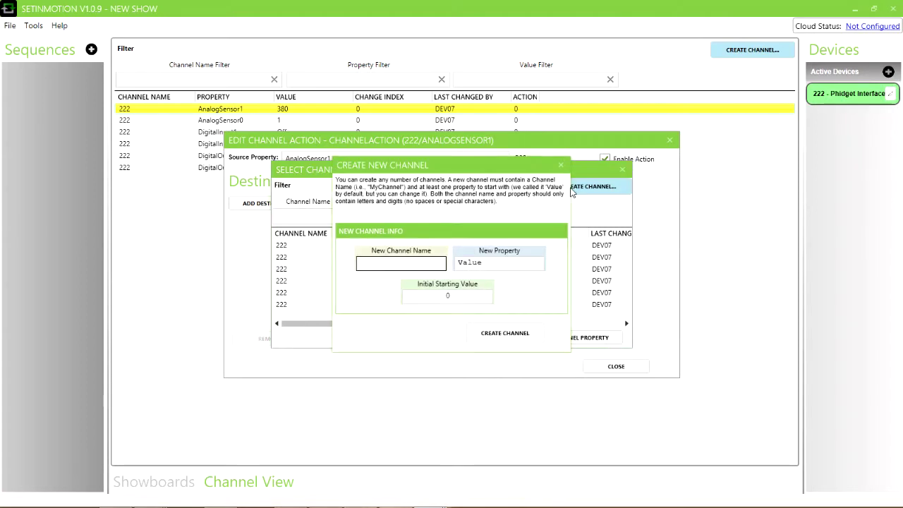
type("CELSIUS")
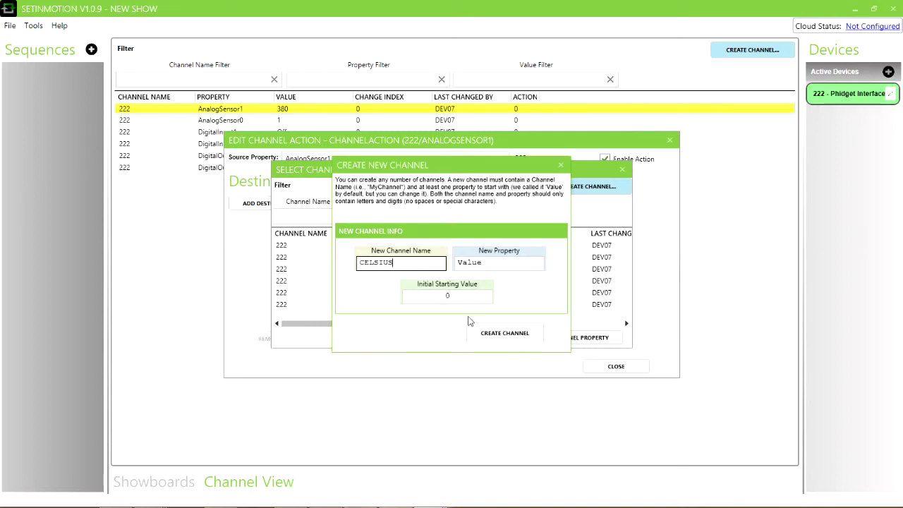
left_click(486, 333)
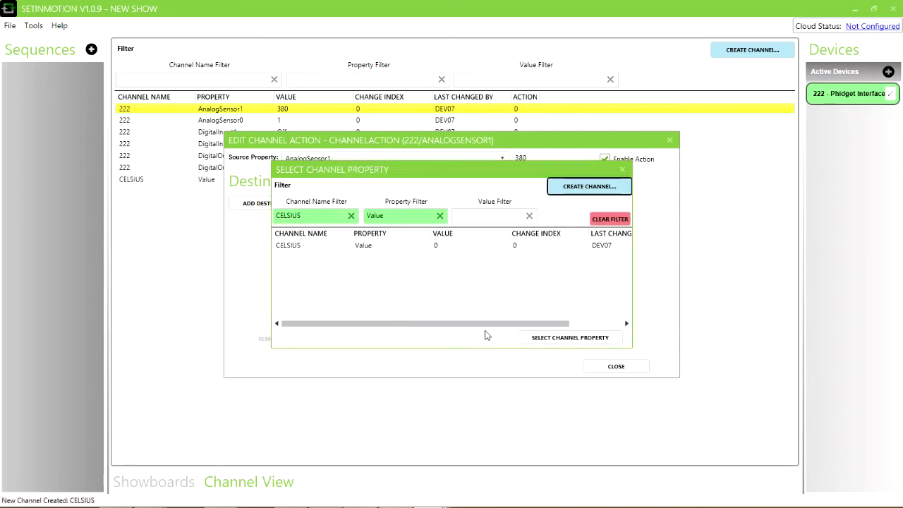
left_click(317, 248)
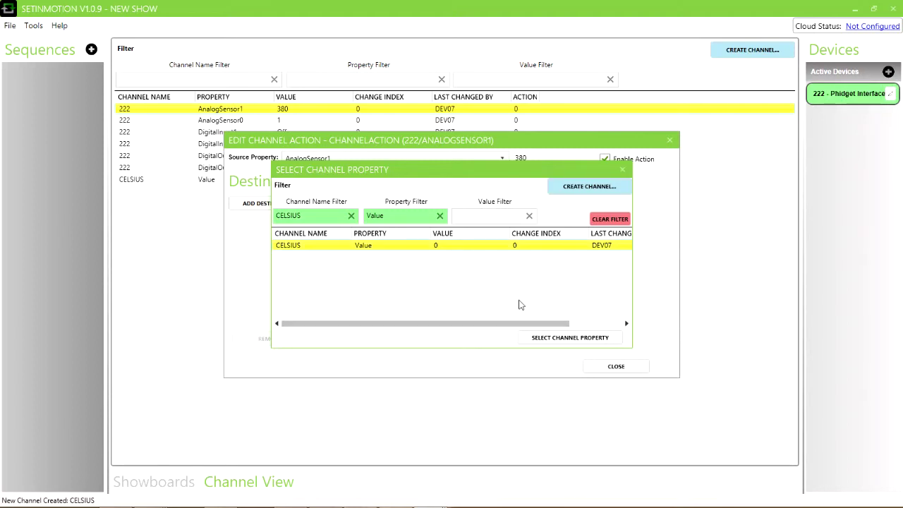
left_click(538, 339)
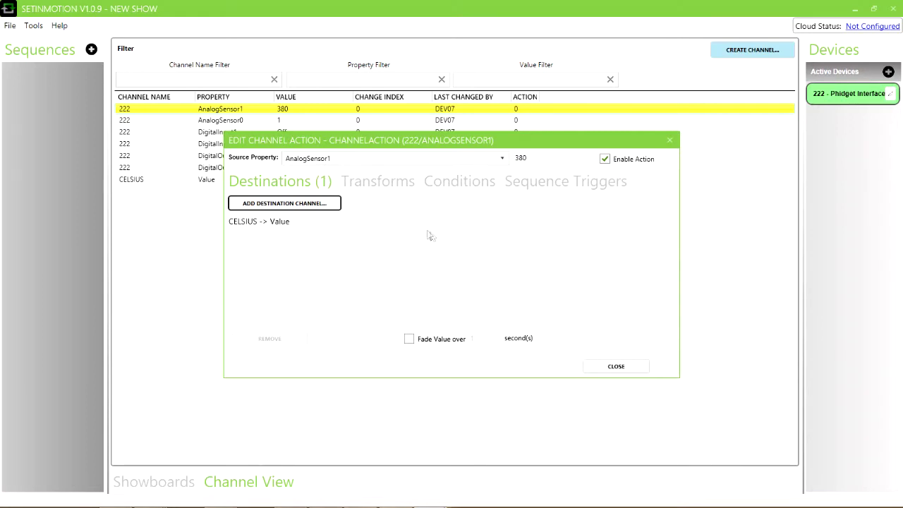
Add an Equation transform to the action with the formula ({0}*0.2222)-61.1111 and close the action and channel dialogs
left_click(381, 183)
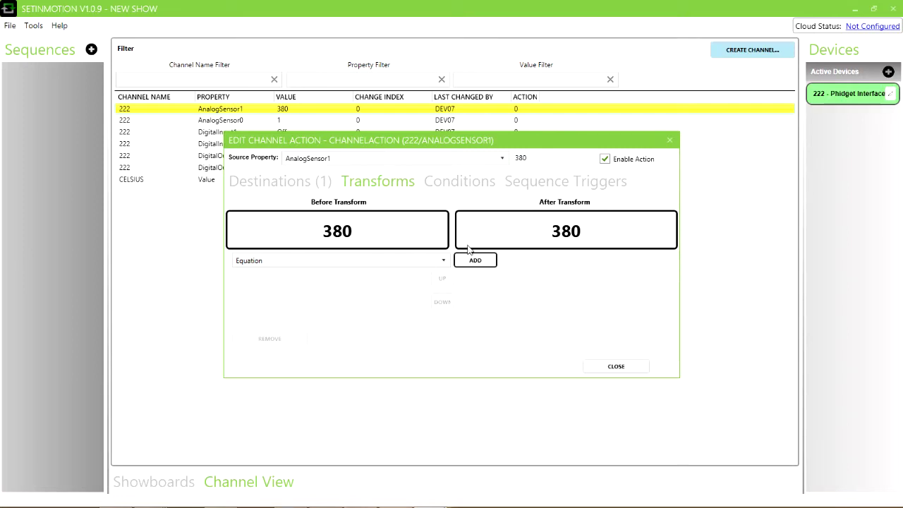
left_click(444, 260)
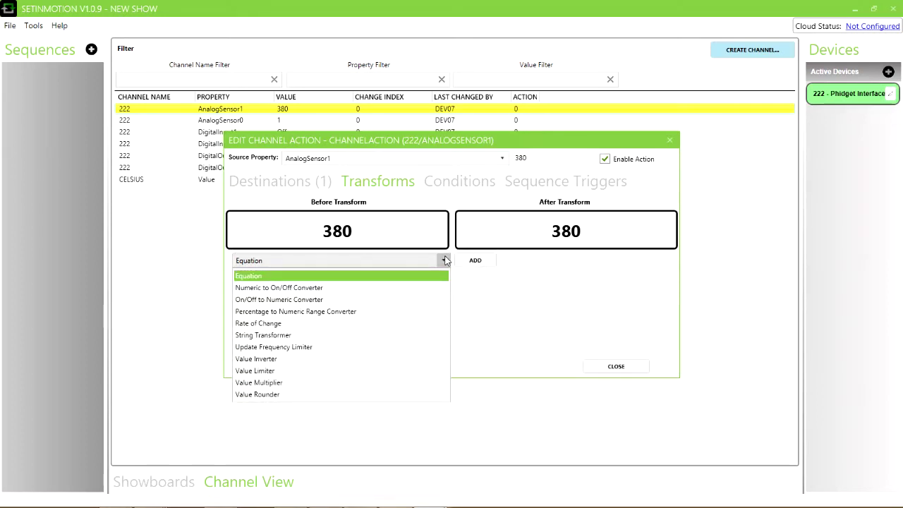
left_click(445, 260)
left_click(474, 261)
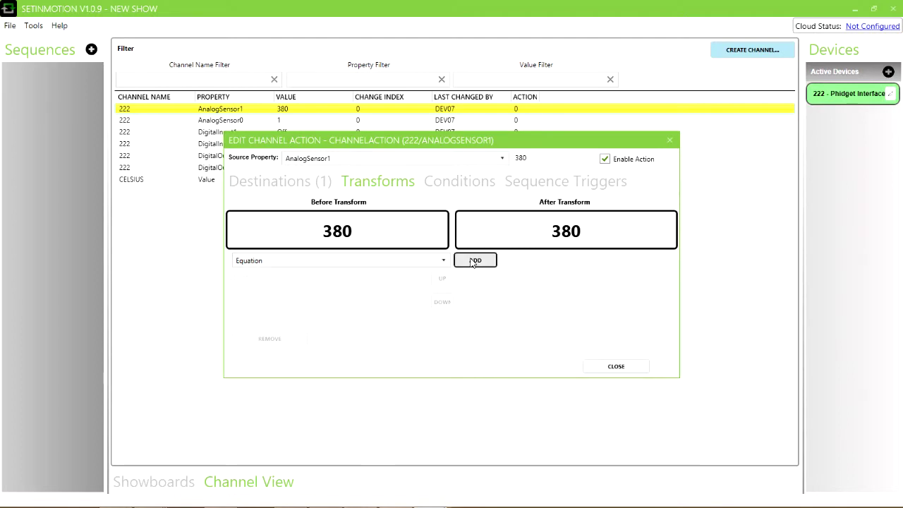
left_click(377, 278)
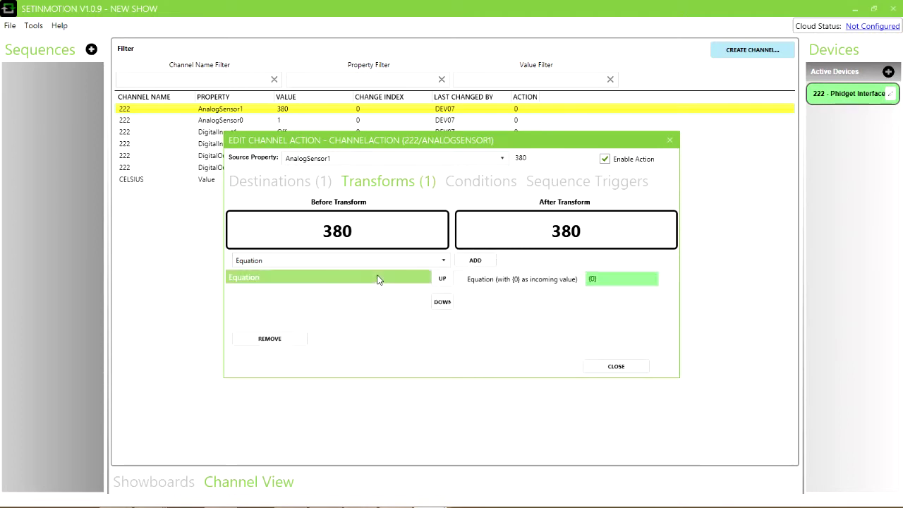
left_click(592, 280)
left_click(589, 280)
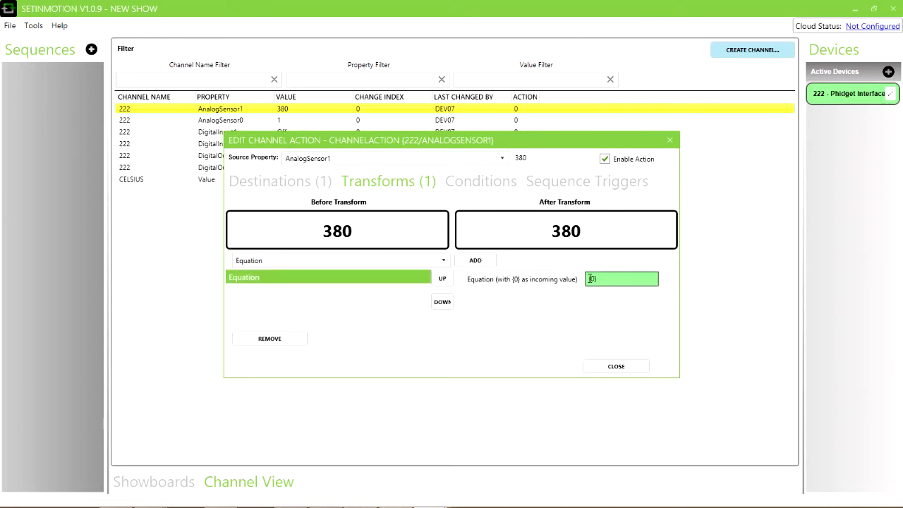
type("(")
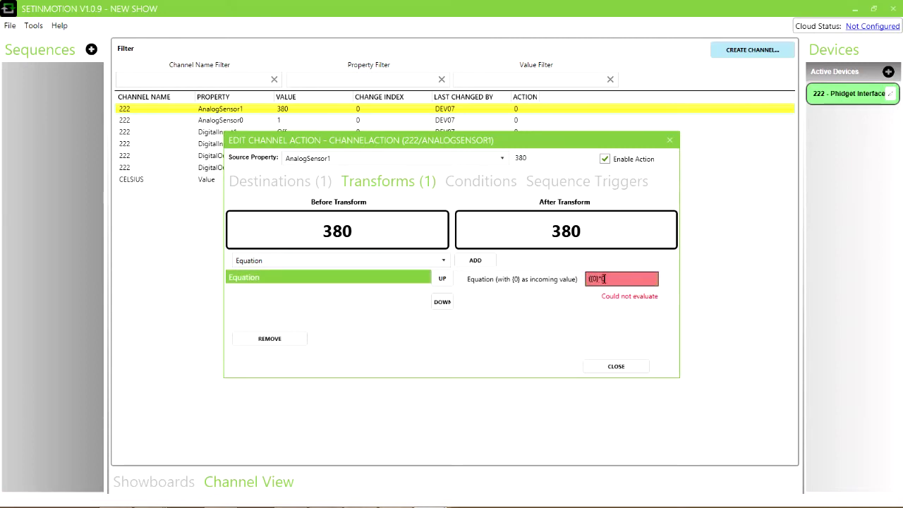
type("*0.2222)-61.1111")
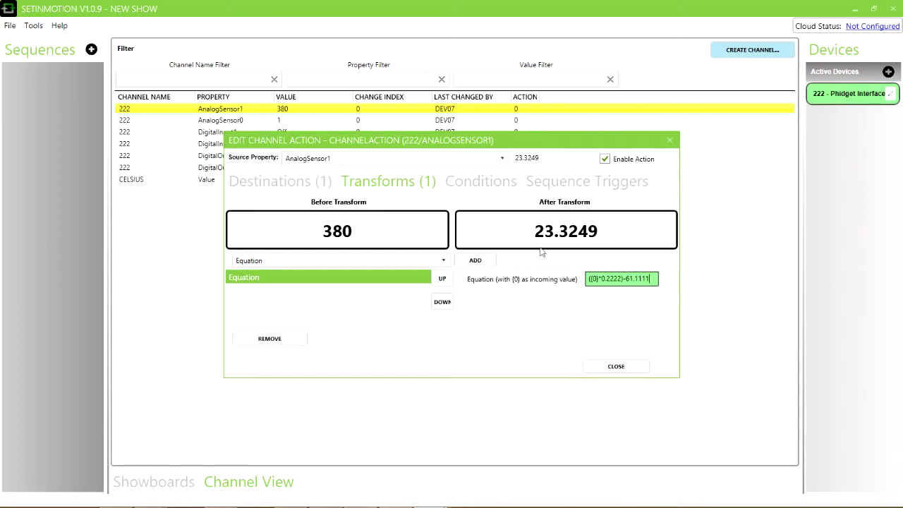
left_click(611, 368)
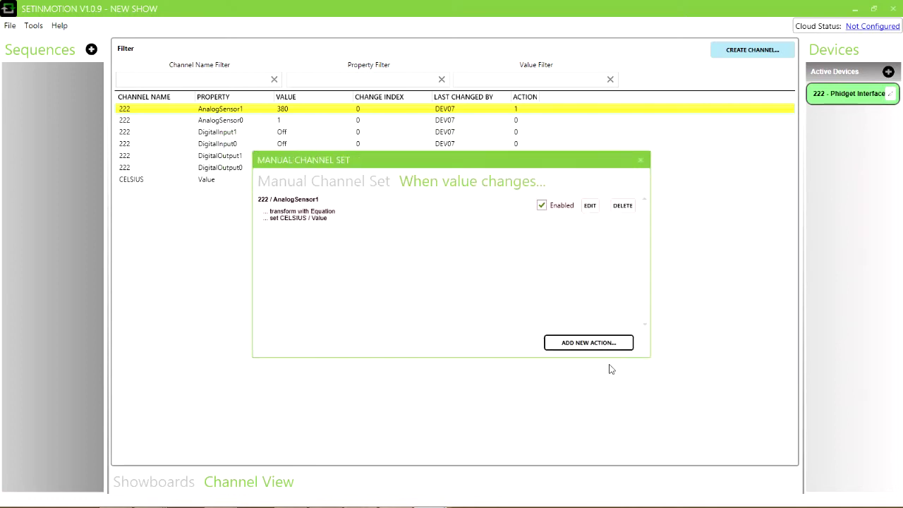
left_click(640, 161)
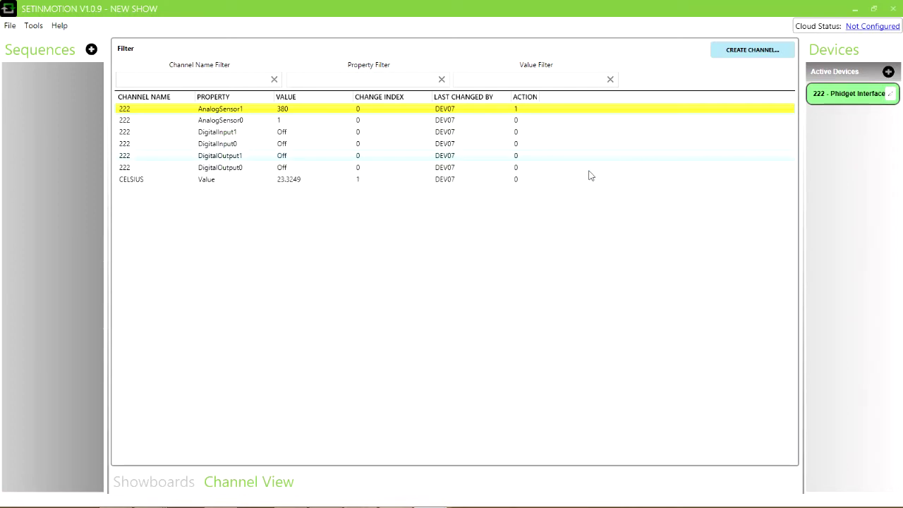
Place a second LCD display beside RAW DATA, labelled CELSIUS and linked to the Value property of the CELSIUS channel
left_click(176, 482)
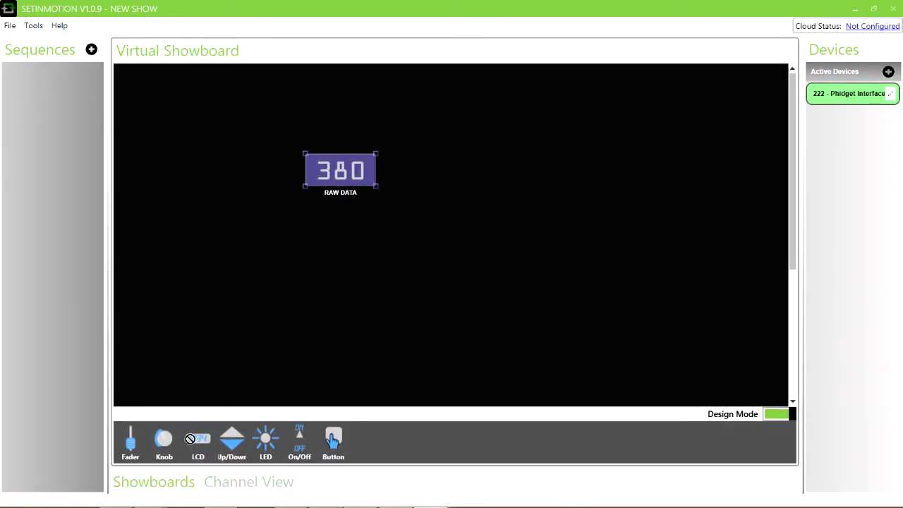
left_click_drag(191, 441, 421, 169)
left_click_drag(469, 198, 439, 171)
right_click(440, 171)
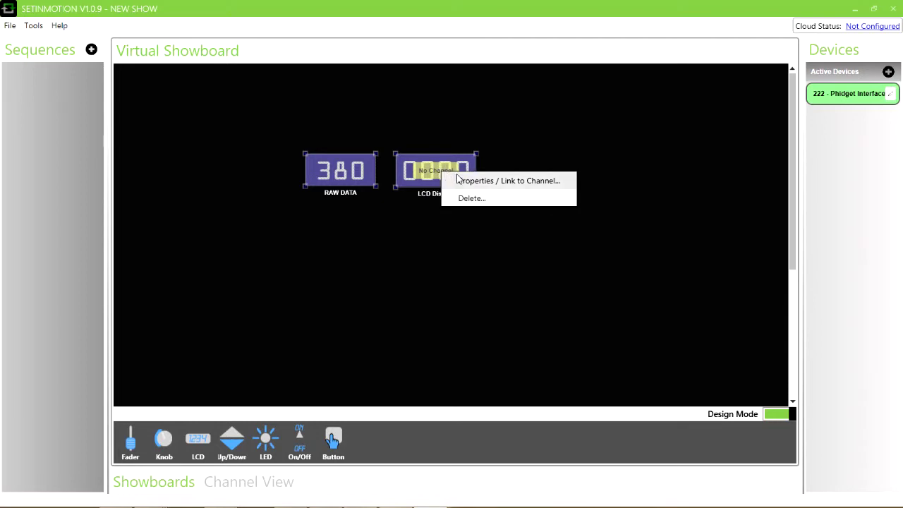
left_click(457, 179)
left_click_drag(353, 163, 275, 165)
type("CELSIUS")
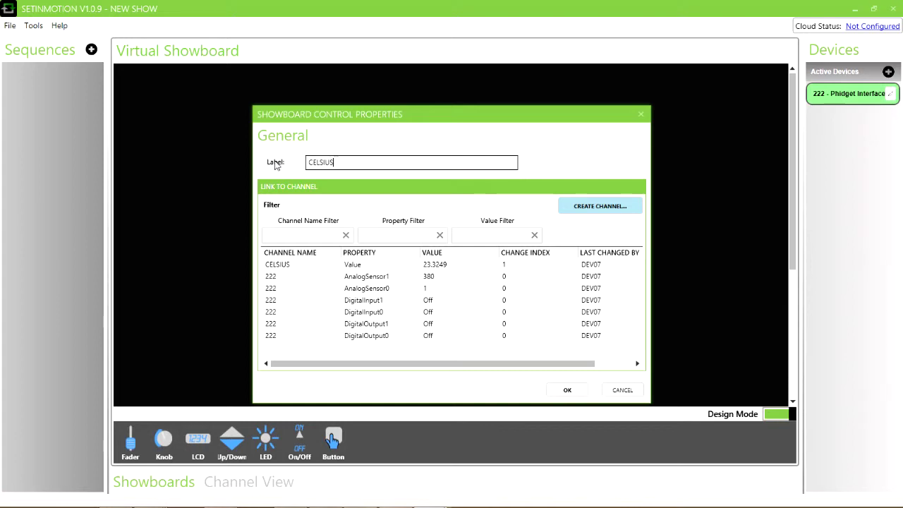
left_click(277, 264)
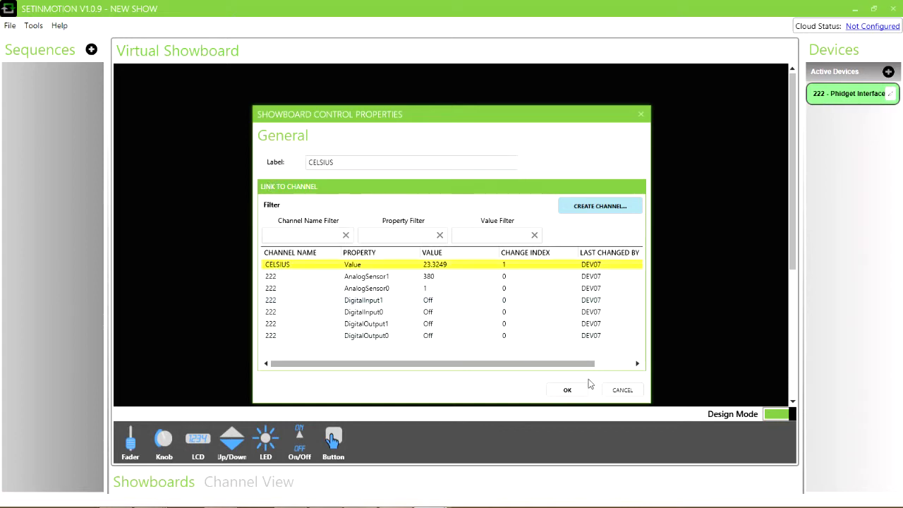
left_click(567, 390)
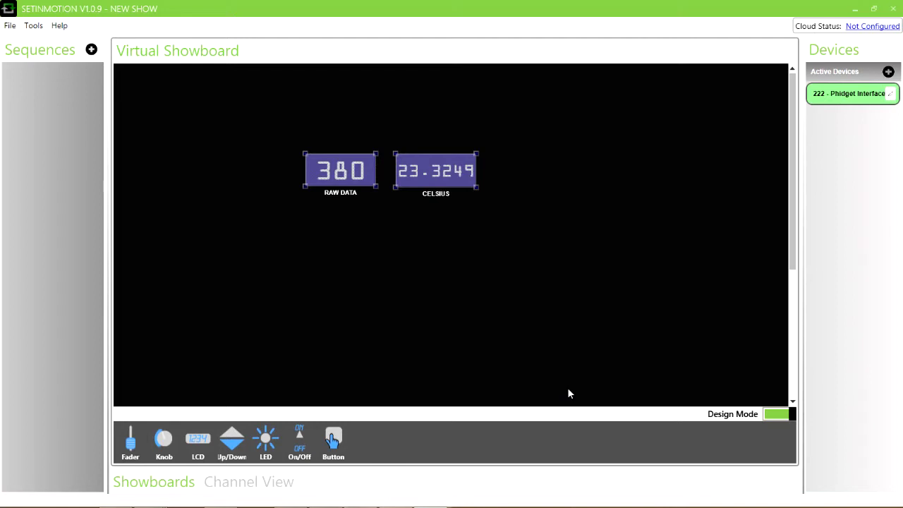
Add a new value-change action to the Value property of the CELSIUS channel
left_click(280, 484)
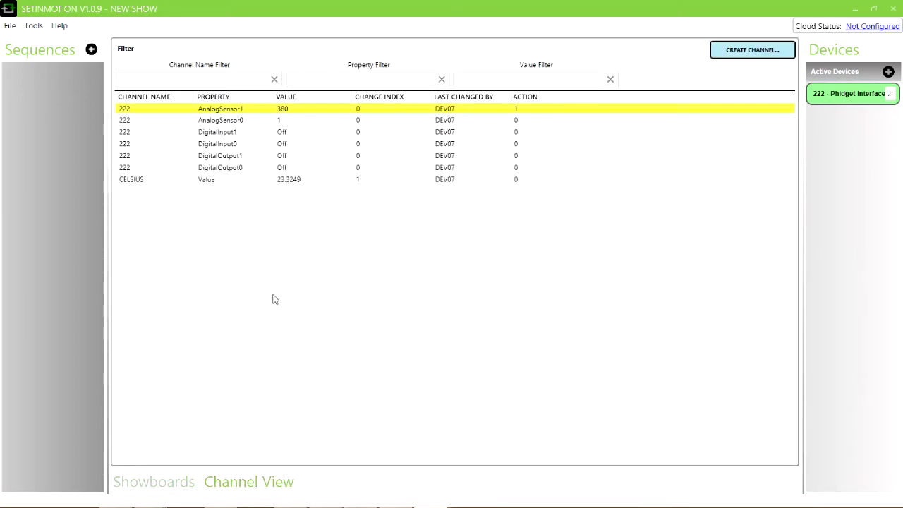
double_click(159, 178)
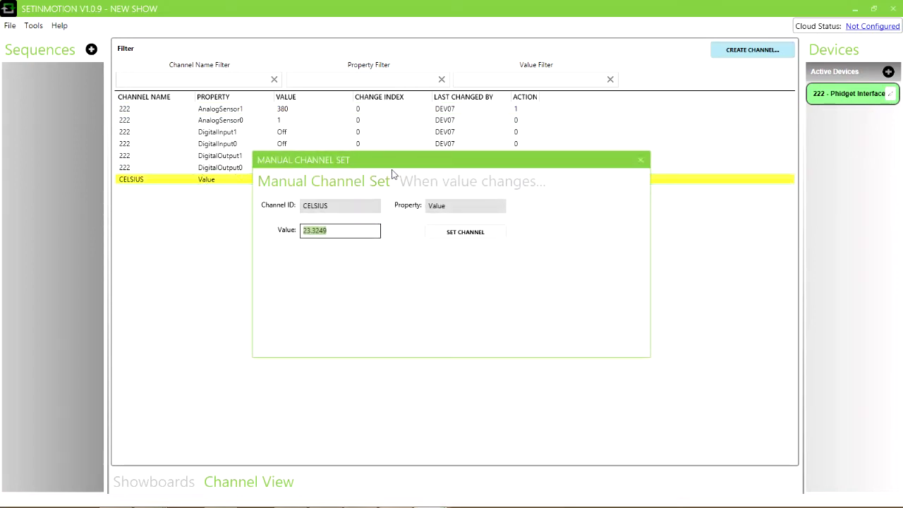
left_click(411, 182)
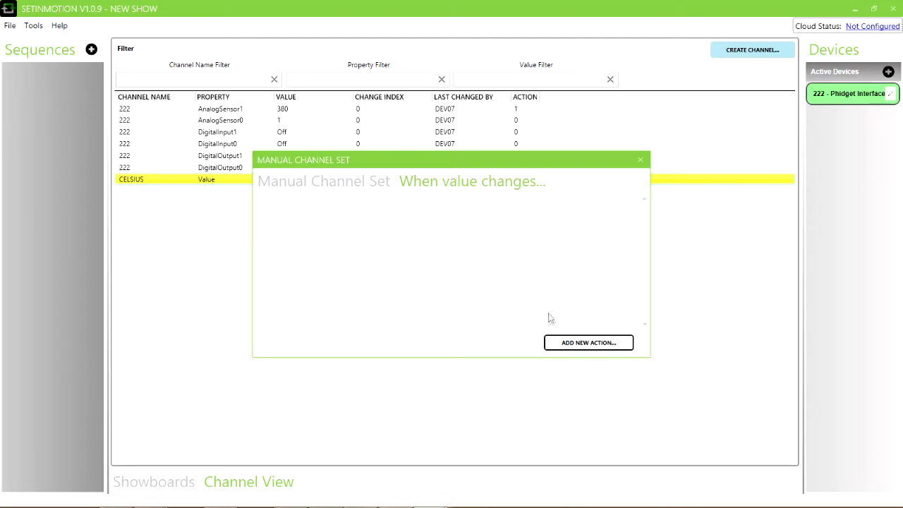
left_click(557, 344)
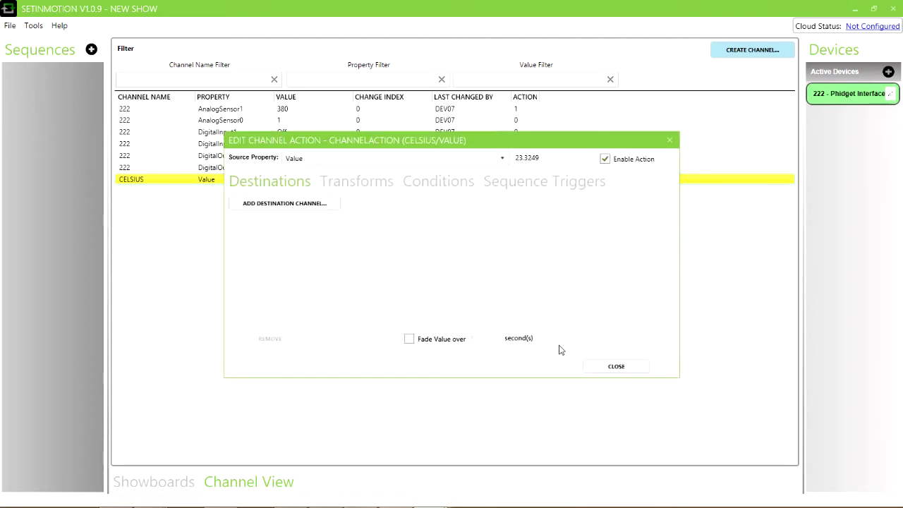
Create a channel named FAHRENHEIT with the property Value and starting value 0, and set it as the CELSIUS action's destination
left_click(305, 206)
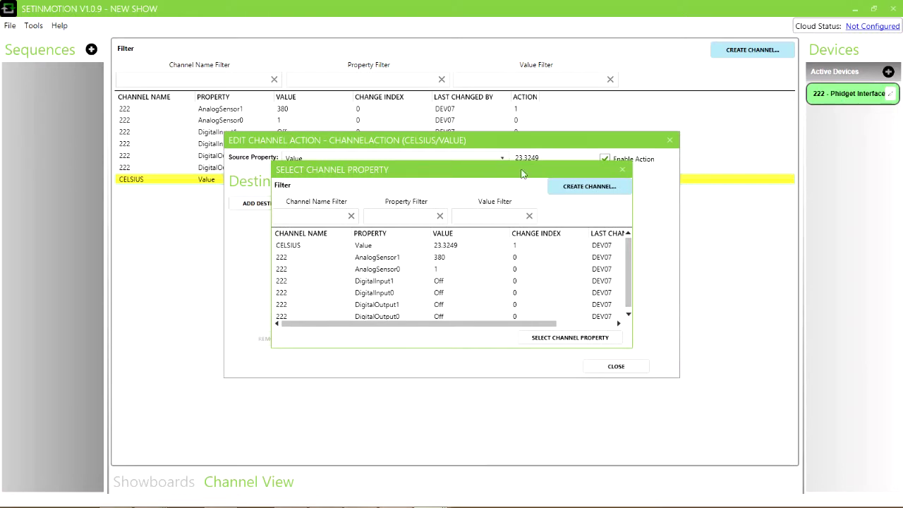
left_click(568, 186)
type("FAHRENHEIT")
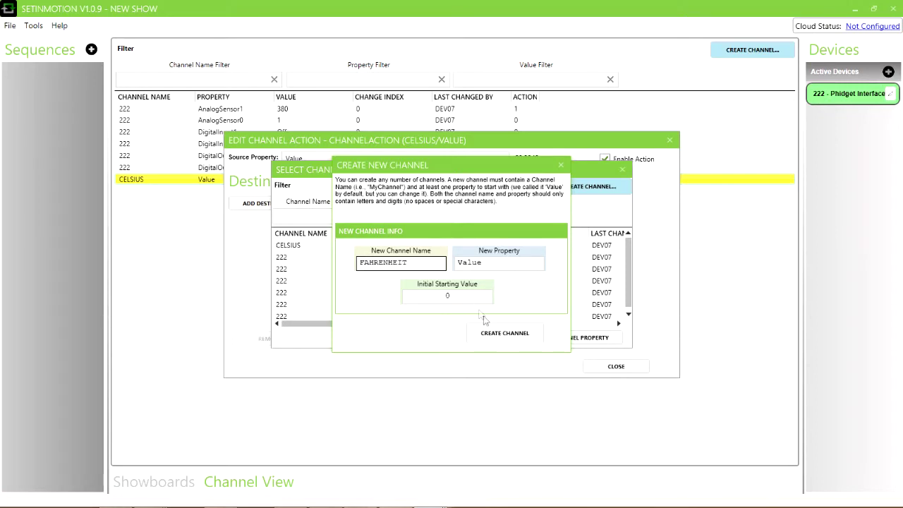
left_click(492, 333)
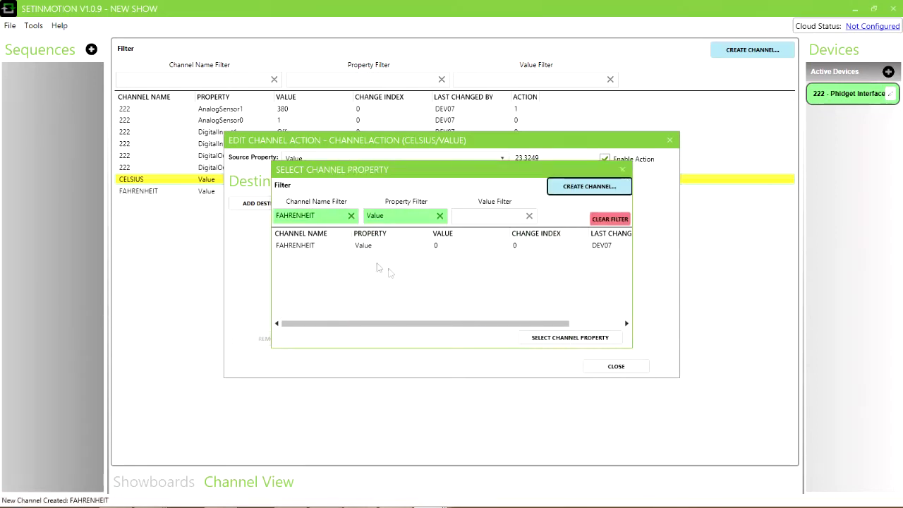
left_click(340, 246)
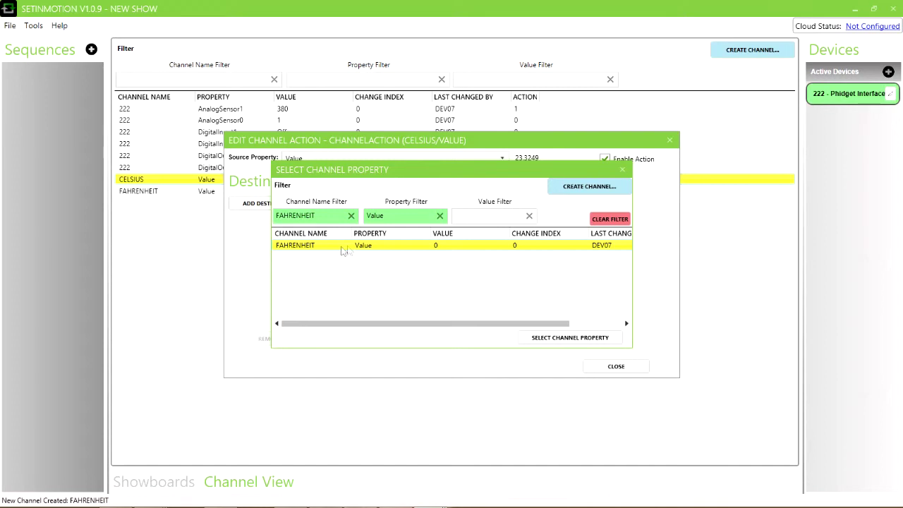
left_click(543, 337)
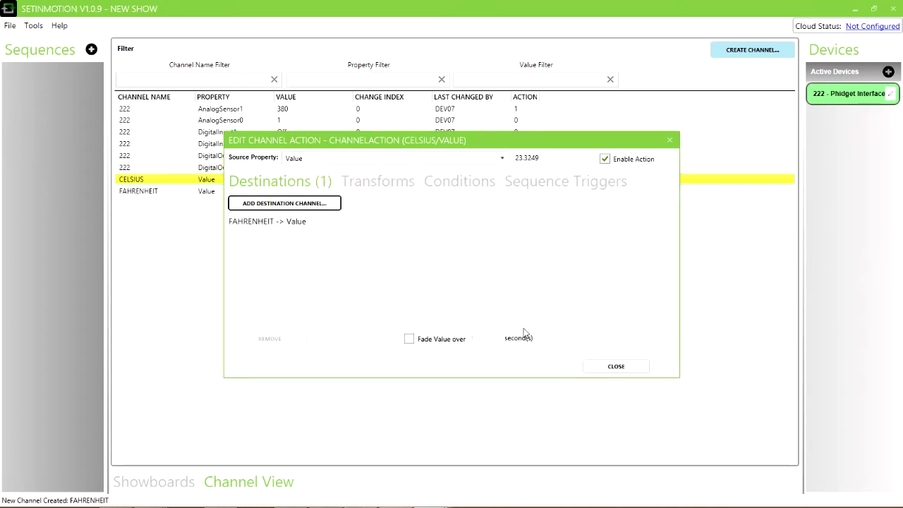
Add an Equation transform with the formula ({0}*1.8)+32 to the CELSIUS action and close the action and channel dialogs
left_click(399, 185)
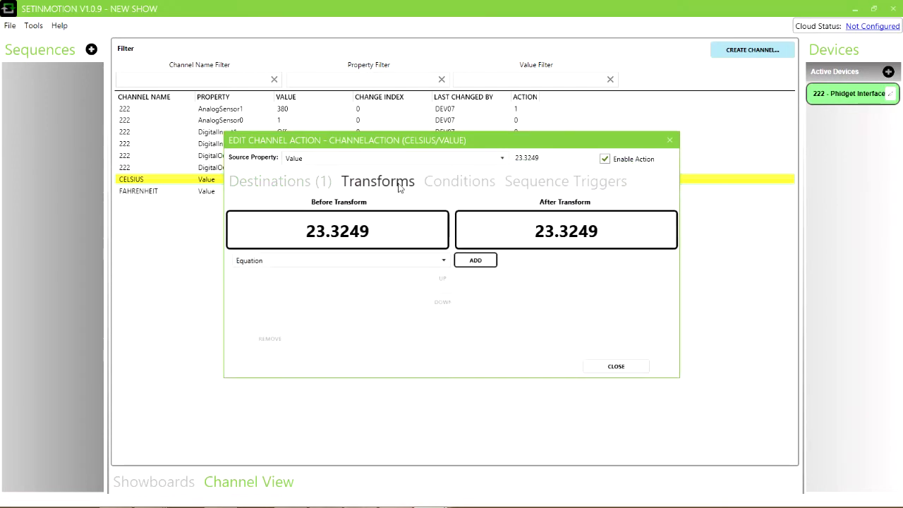
left_click(471, 260)
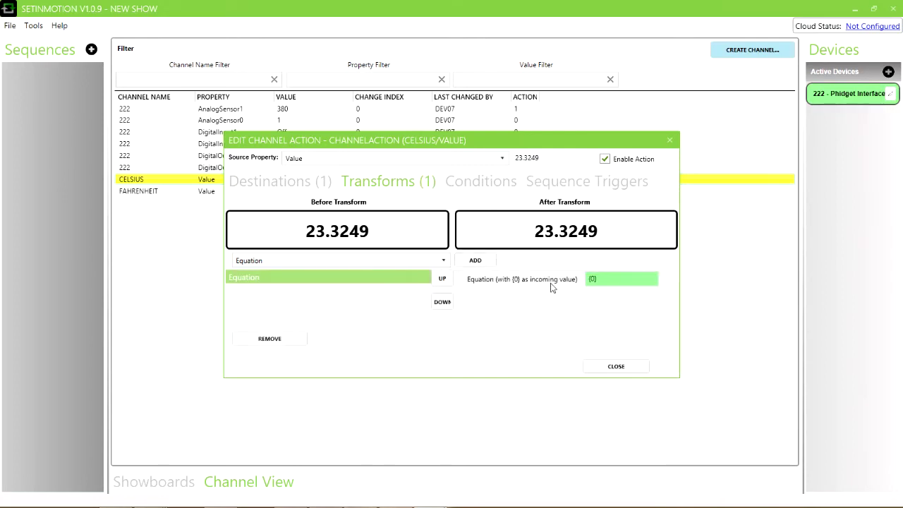
left_click(591, 280)
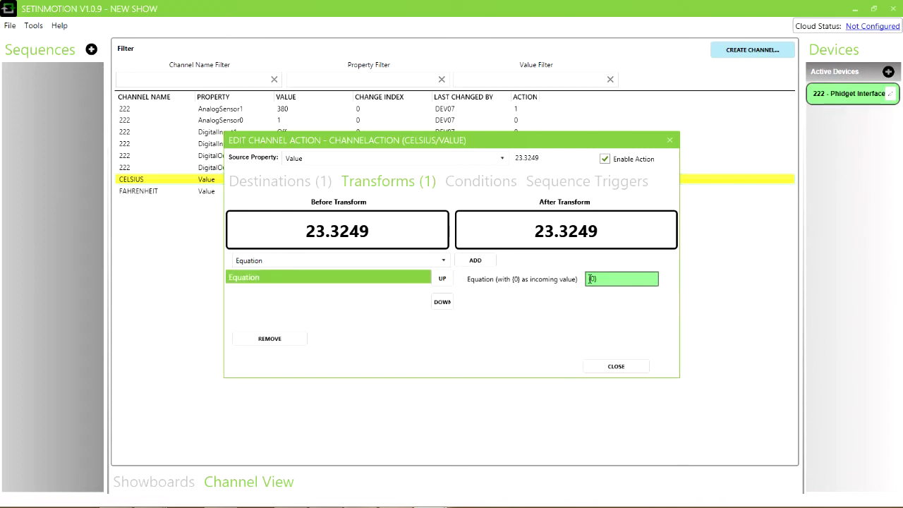
type("({0}")
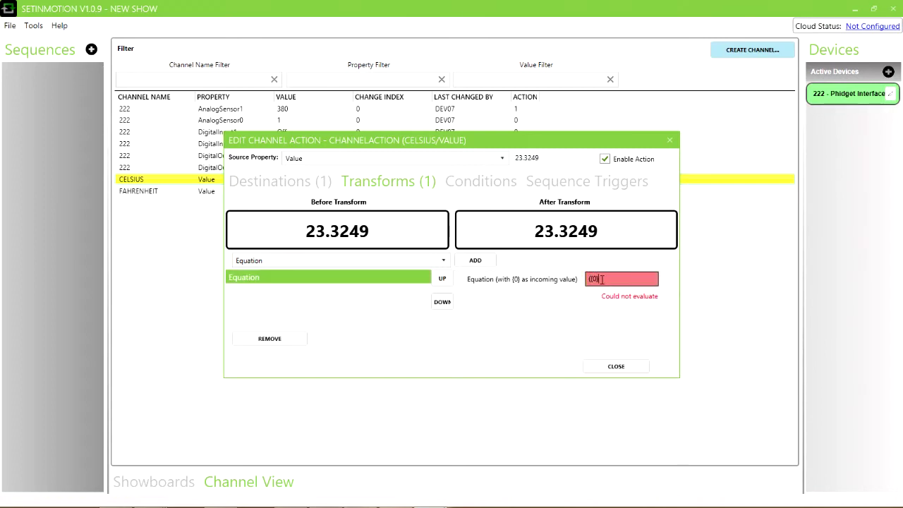
type("*1.8)+")
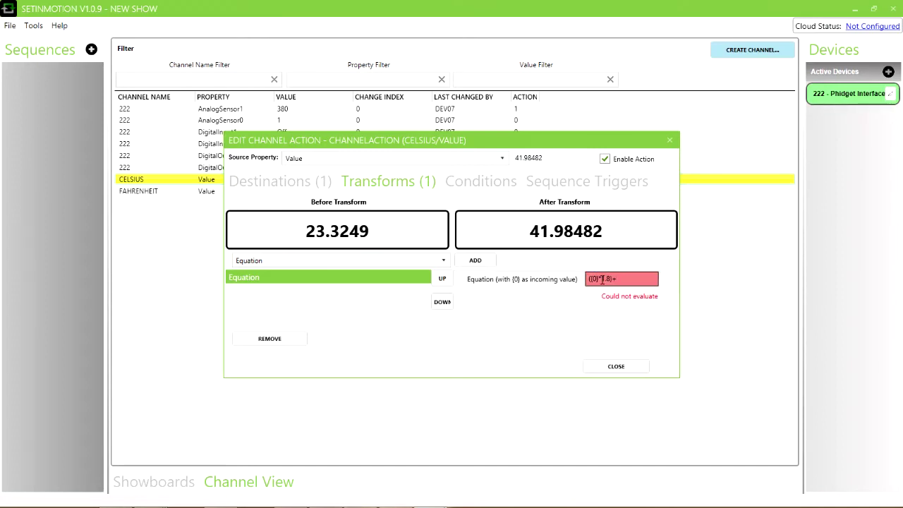
type("32")
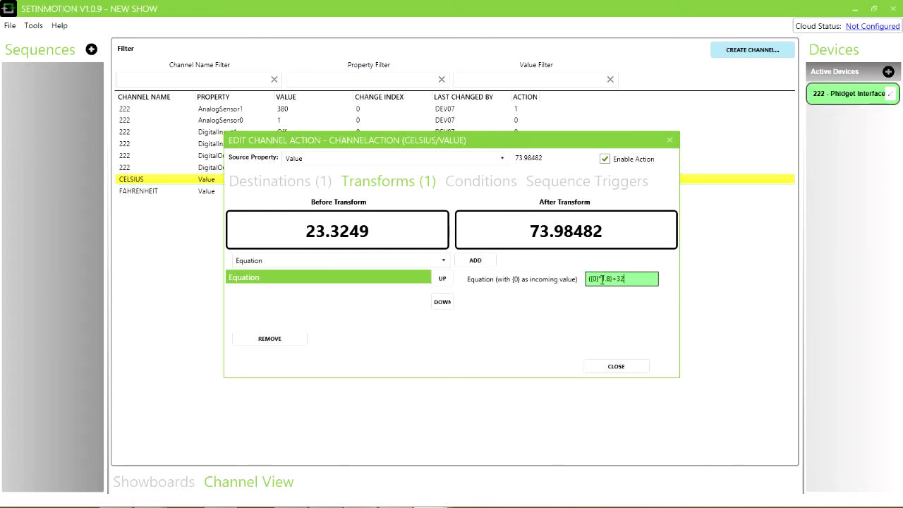
left_click(612, 366)
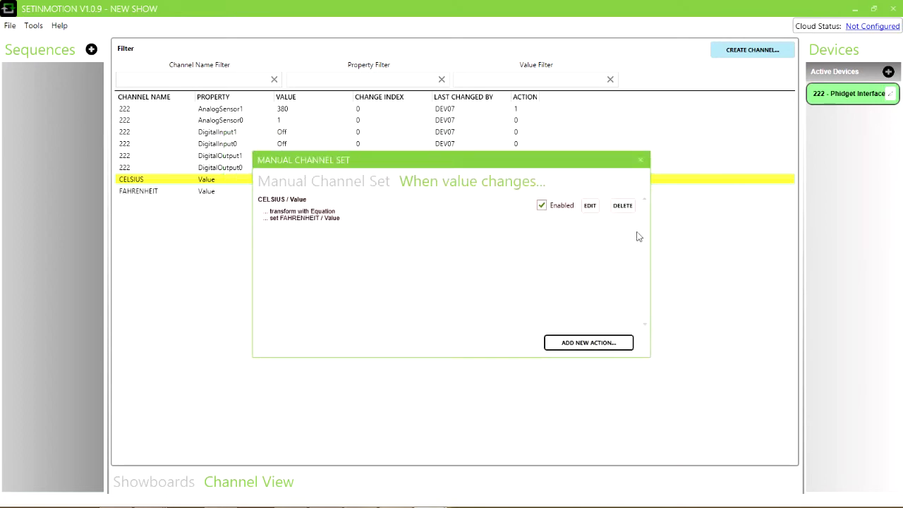
left_click(640, 164)
Place a third LCD display beside CELSIUS on the showboard, labelled FAHRENHEIT and linked to the Value property of the FAHRENHEIT channel
left_click(154, 482)
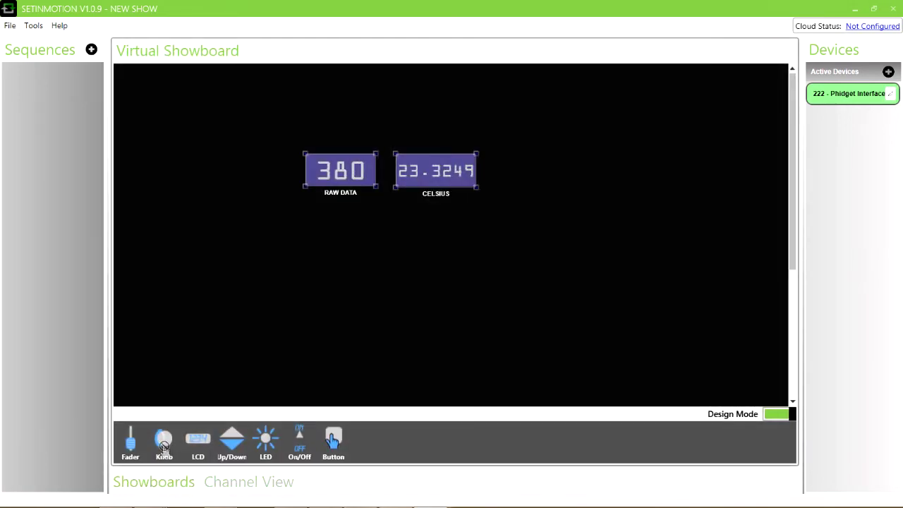
left_click_drag(196, 442, 535, 170)
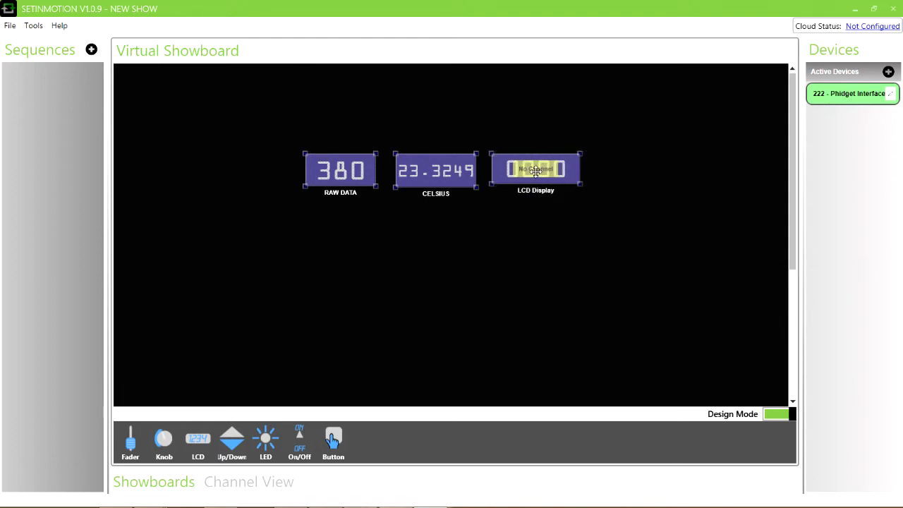
right_click(536, 170)
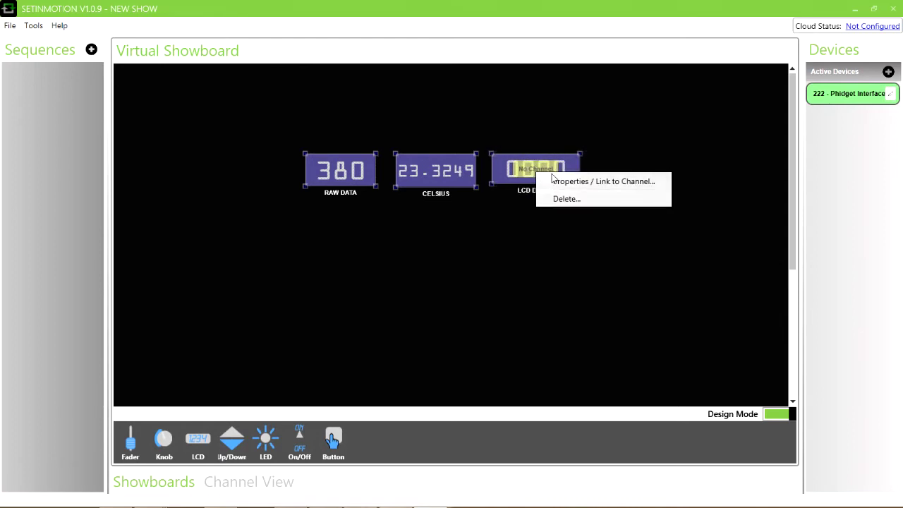
left_click(553, 179)
left_click(350, 160)
left_click_drag(351, 160, 275, 164)
type("FAHRENHEIT")
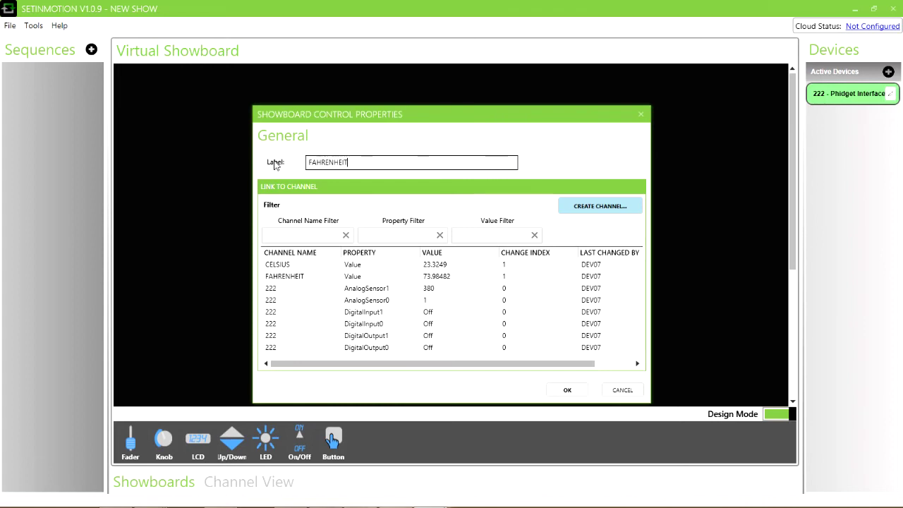
left_click(279, 277)
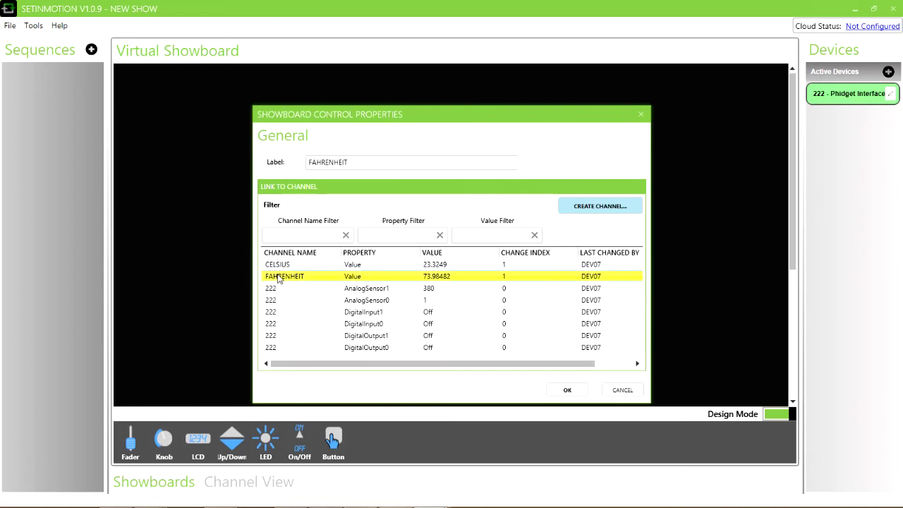
left_click(577, 391)
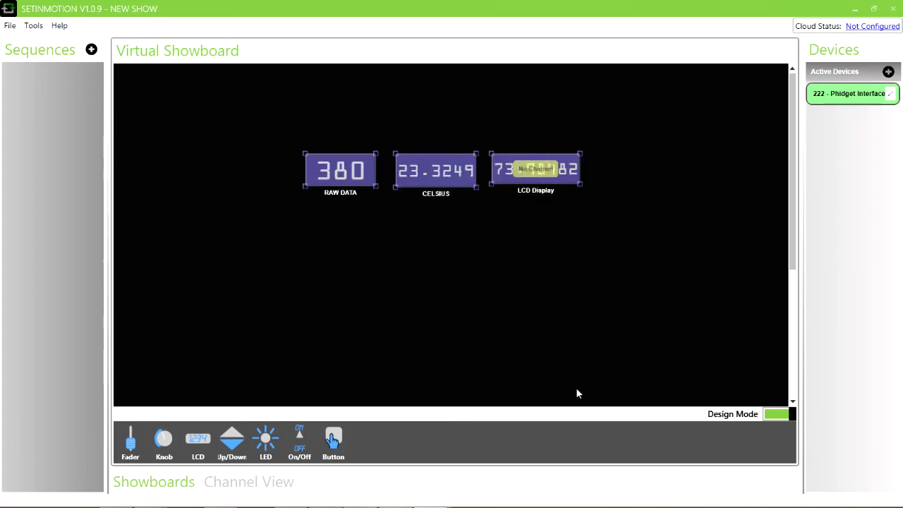